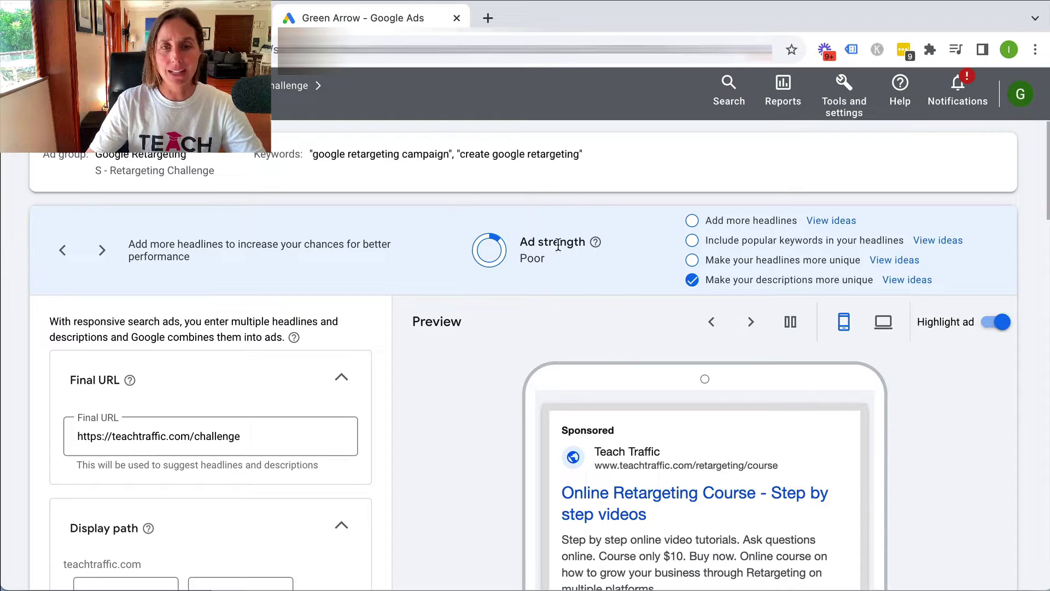
pyautogui.moveTo(548, 262); pyautogui.dragTo(530, 245)
pyautogui.click(530, 245)
pyautogui.scroll(1, 530, 246)
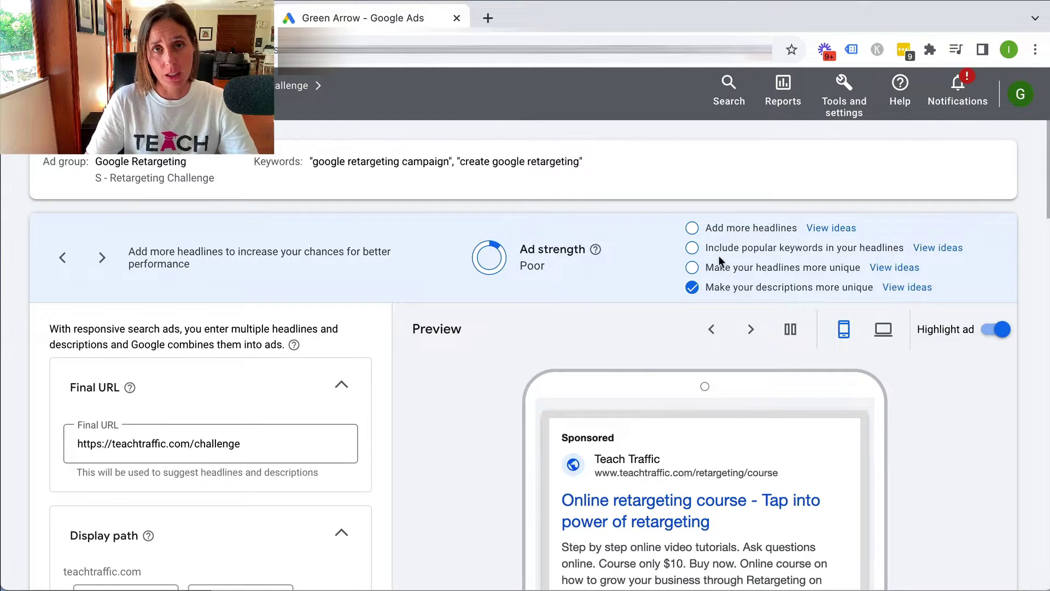
pyautogui.scroll(-1, 719, 261)
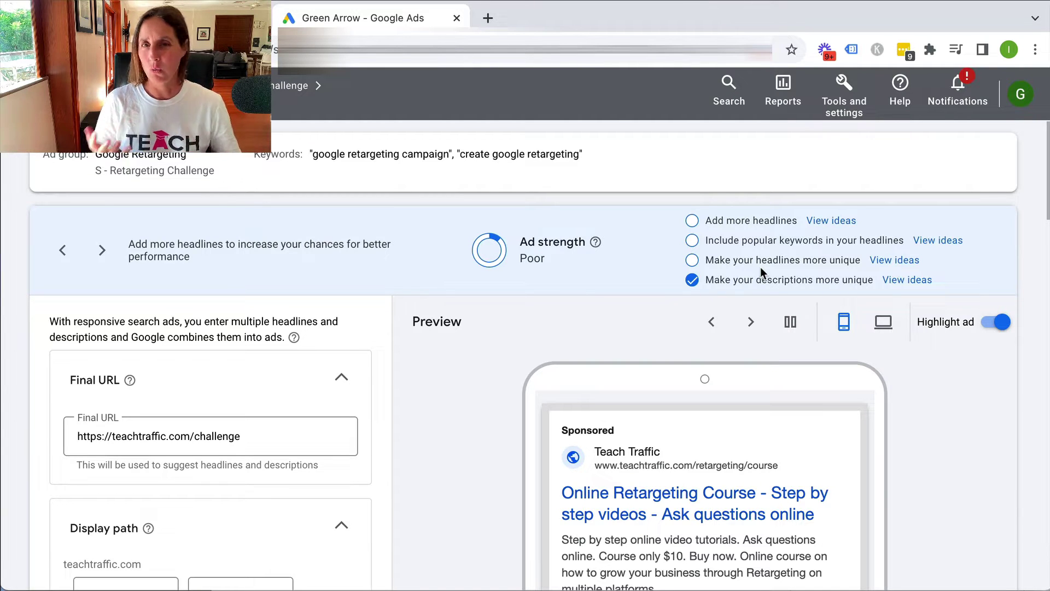
pyautogui.scroll(-3, 395, 420)
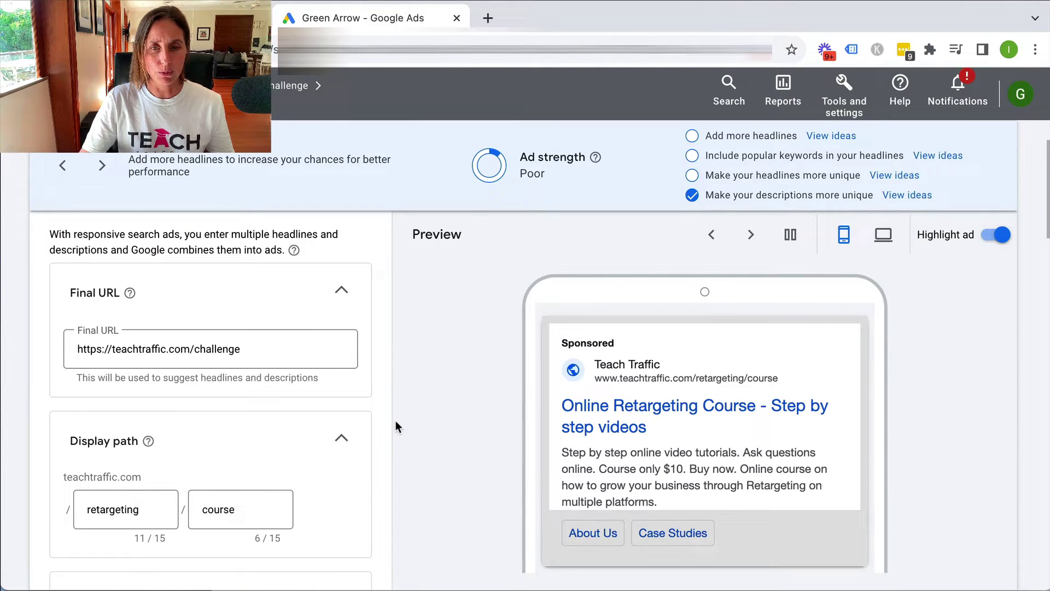
pyautogui.scroll(-6, 397, 426)
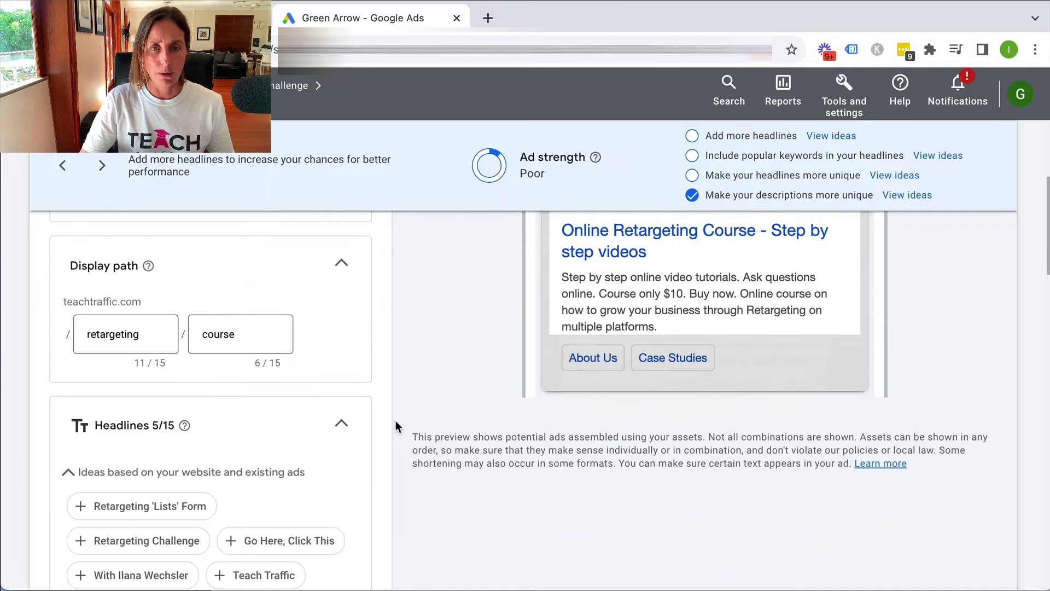
pyautogui.scroll(-3, 395, 420)
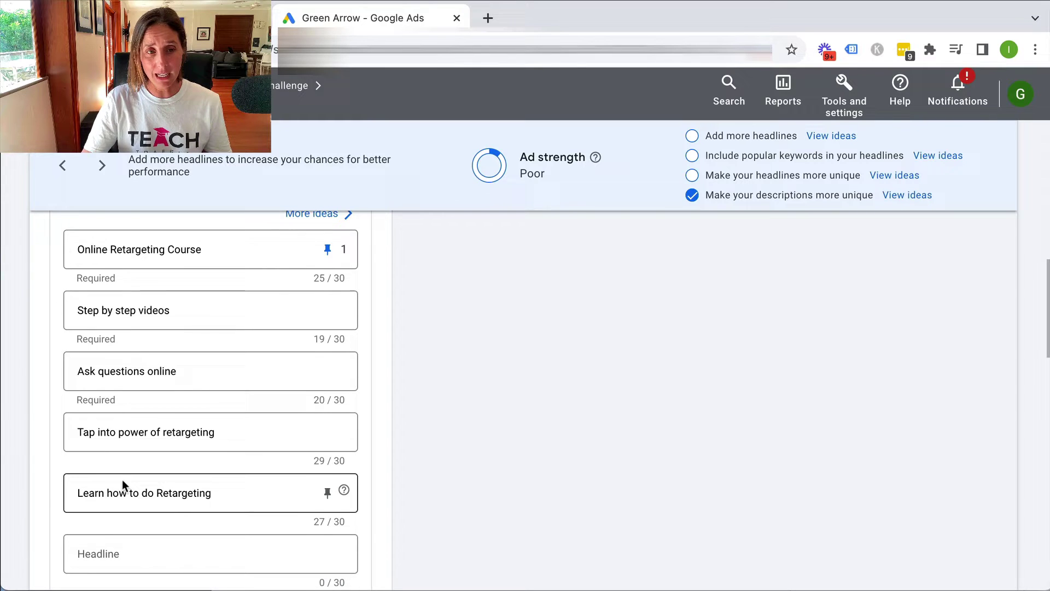
pyautogui.scroll(1, 122, 479)
pyautogui.scroll(-1, 122, 479)
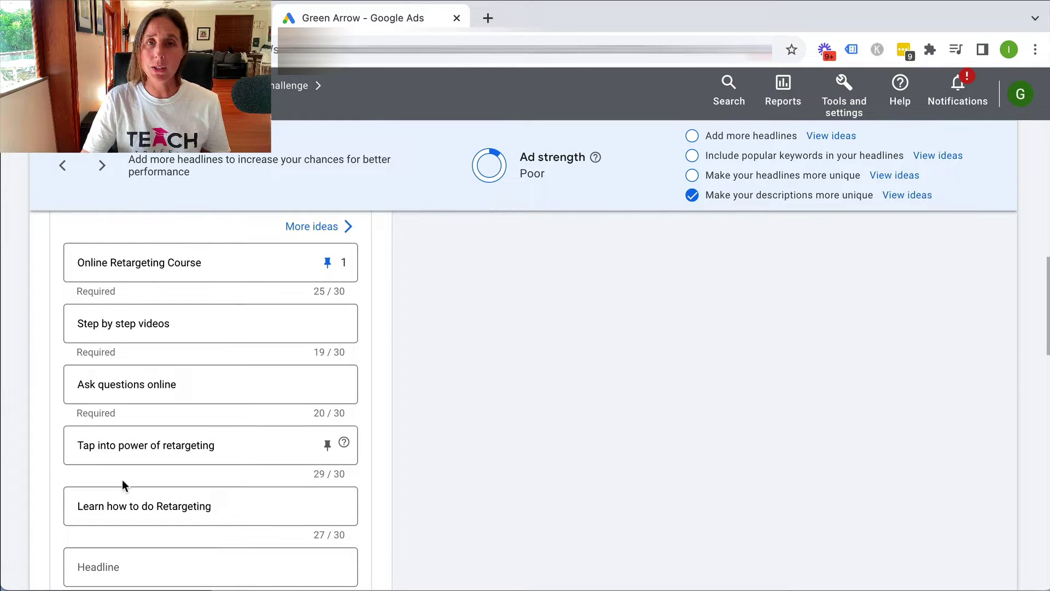
pyautogui.scroll(-1, 123, 479)
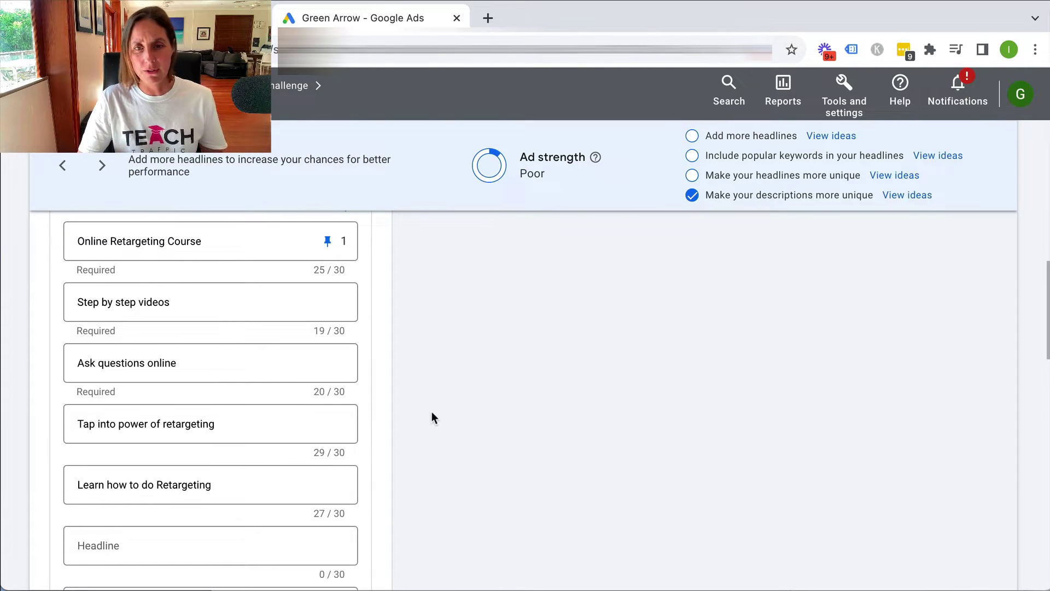
pyautogui.scroll(10, 431, 416)
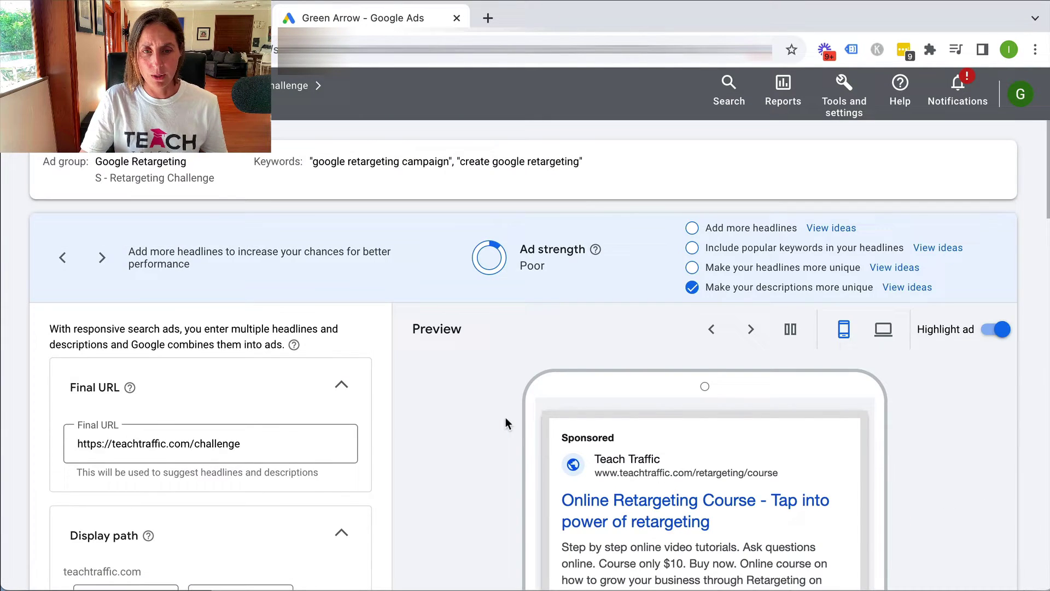
pyautogui.scroll(-4, 607, 334)
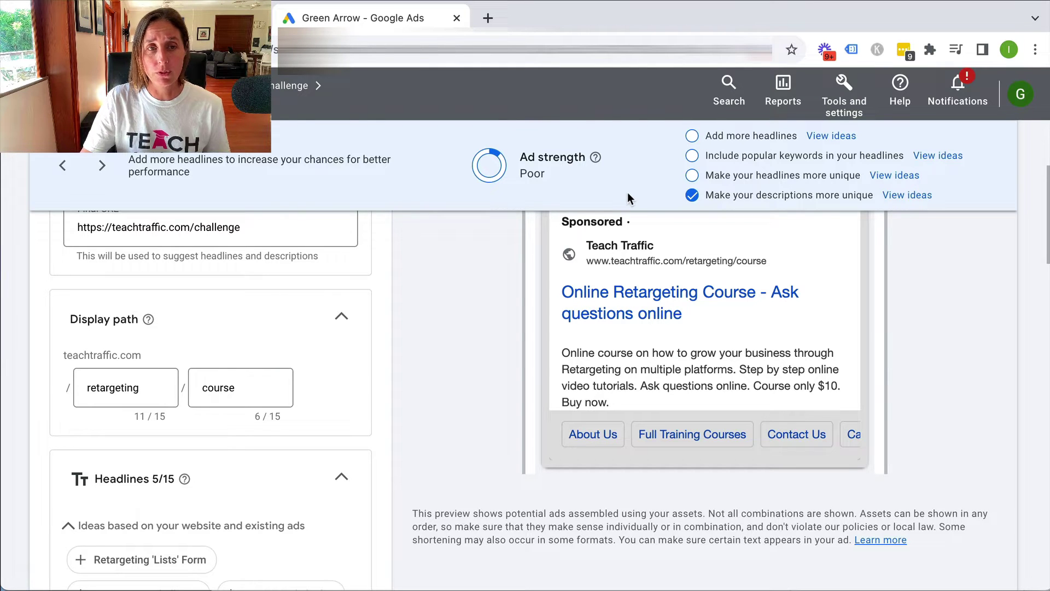
# - Scroll through the Headline fields to review the 14 headlines down to 'Retargeting Lists Course'
pyautogui.scroll(4, 628, 165)
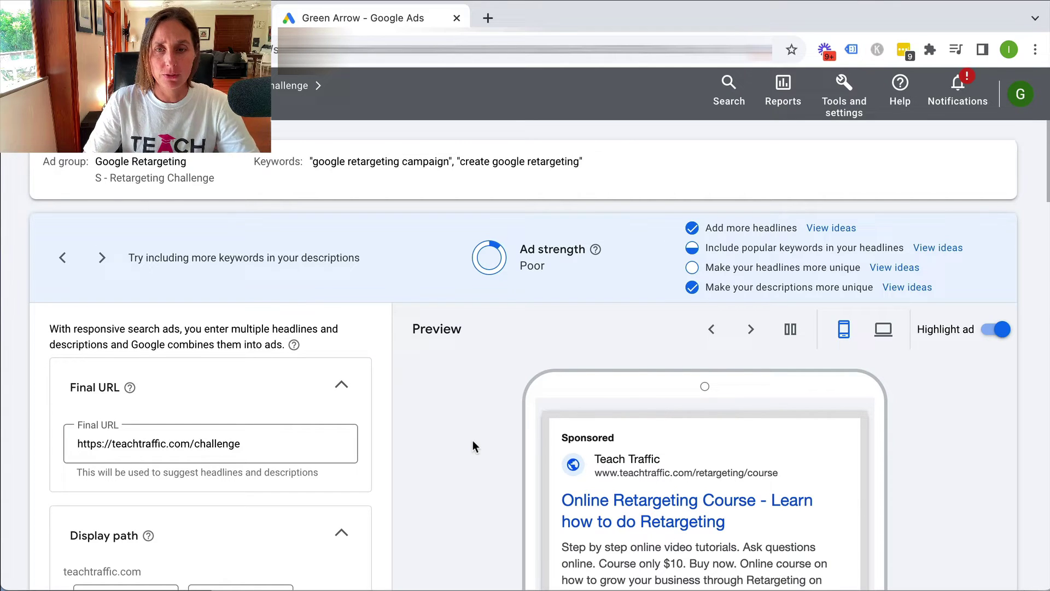
pyautogui.scroll(-1, 471, 445)
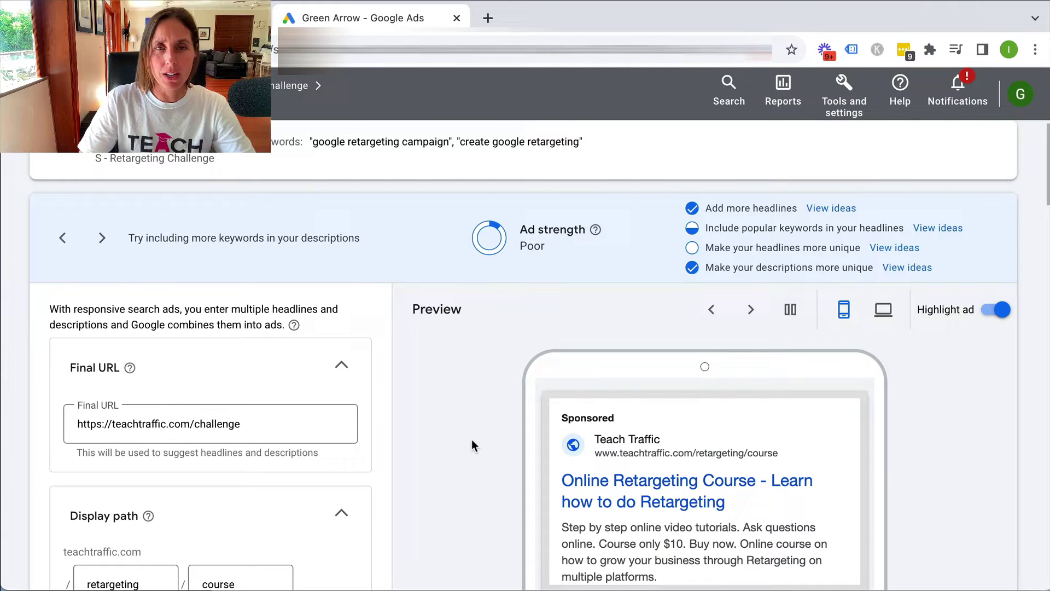
pyautogui.scroll(-3, 428, 408)
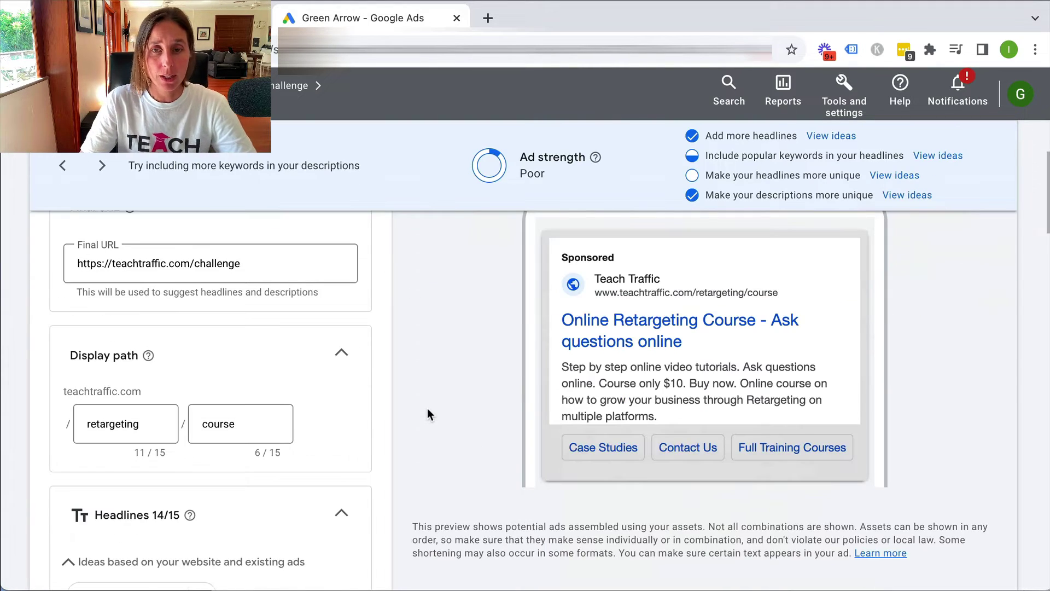
pyautogui.scroll(-10, 428, 407)
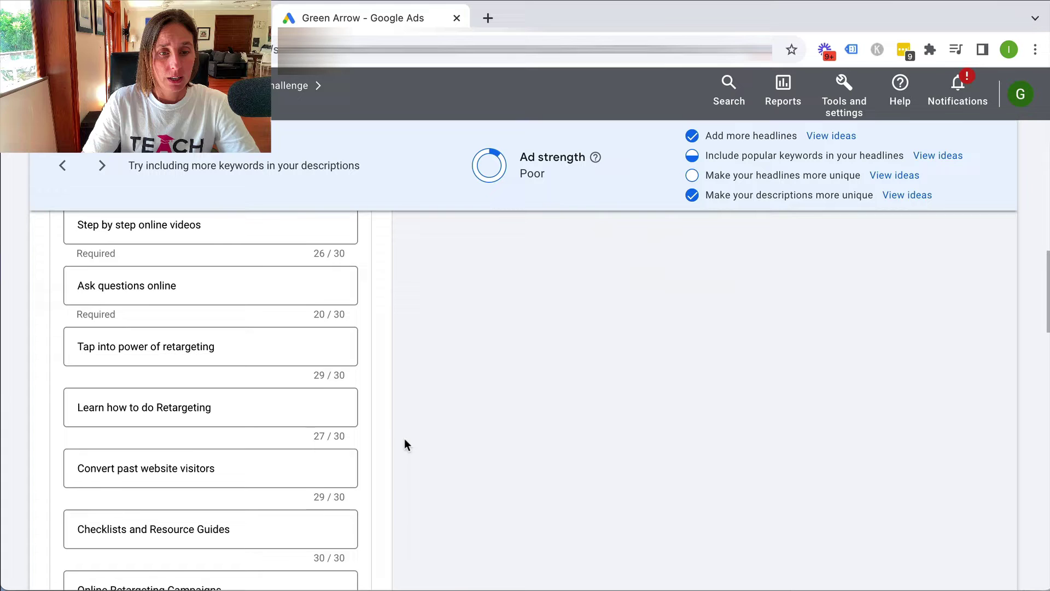
pyautogui.scroll(-2, 359, 419)
pyautogui.scroll(-4, 359, 418)
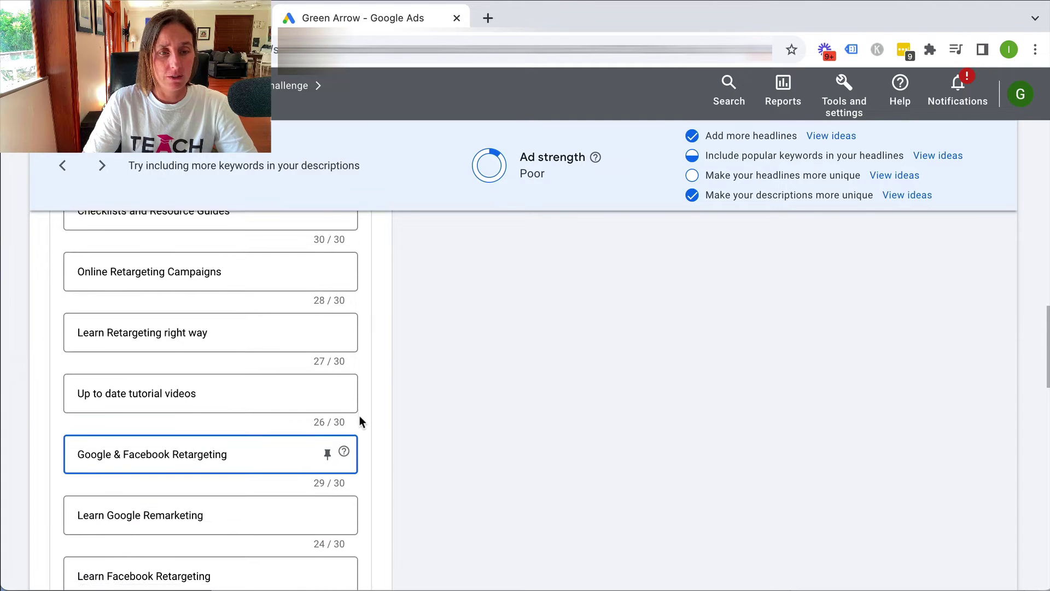
pyautogui.scroll(-2, 360, 417)
pyautogui.scroll(-1, 376, 416)
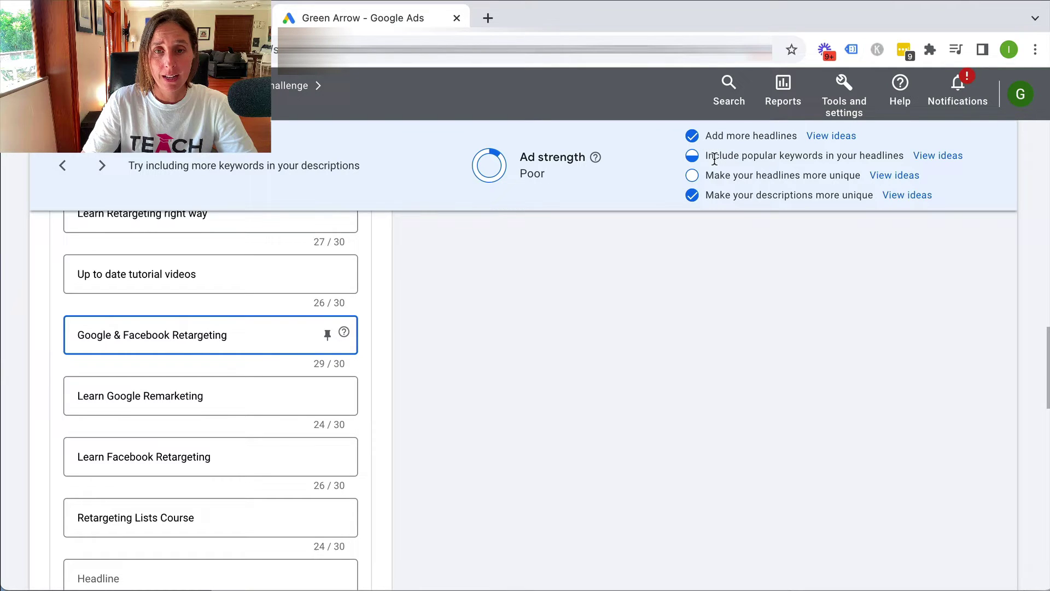
pyautogui.moveTo(707, 157); pyautogui.dragTo(818, 160)
pyautogui.click(813, 160)
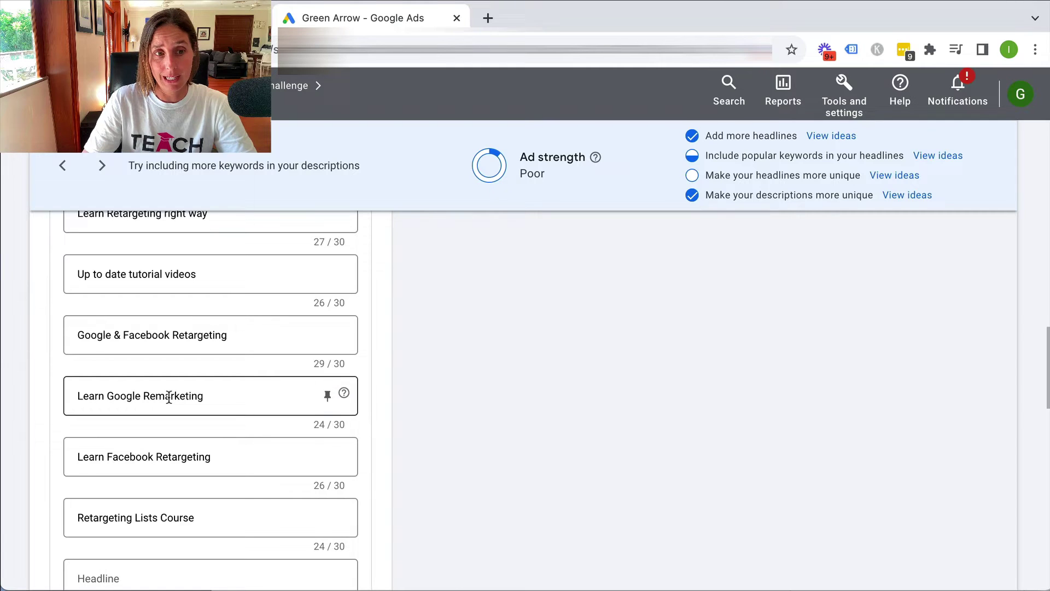
pyautogui.click(120, 397)
pyautogui.moveTo(120, 397); pyautogui.dragTo(172, 397)
pyautogui.click(155, 457)
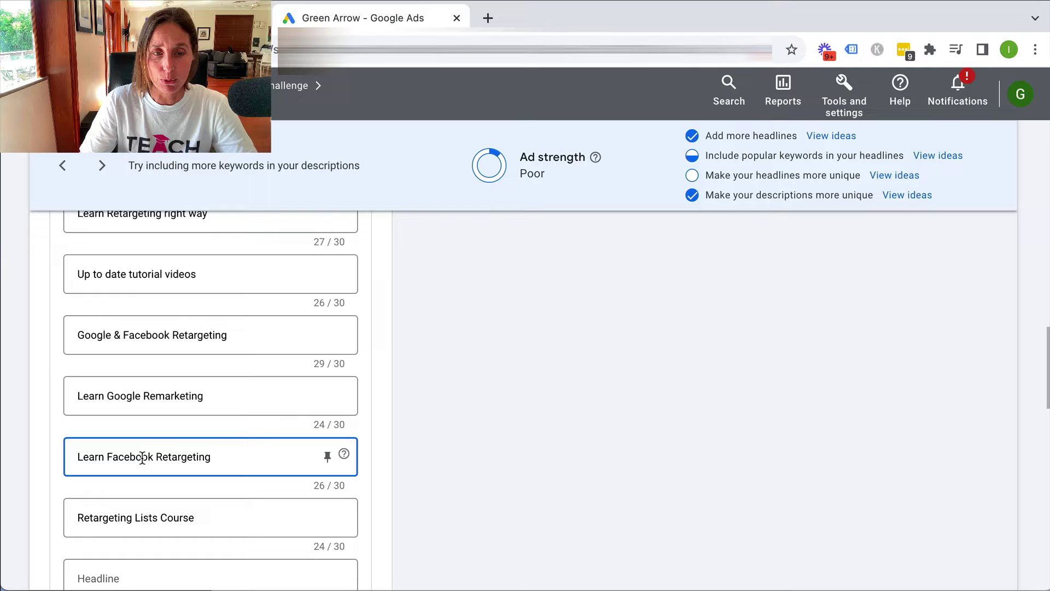
pyautogui.scroll(-3, 142, 458)
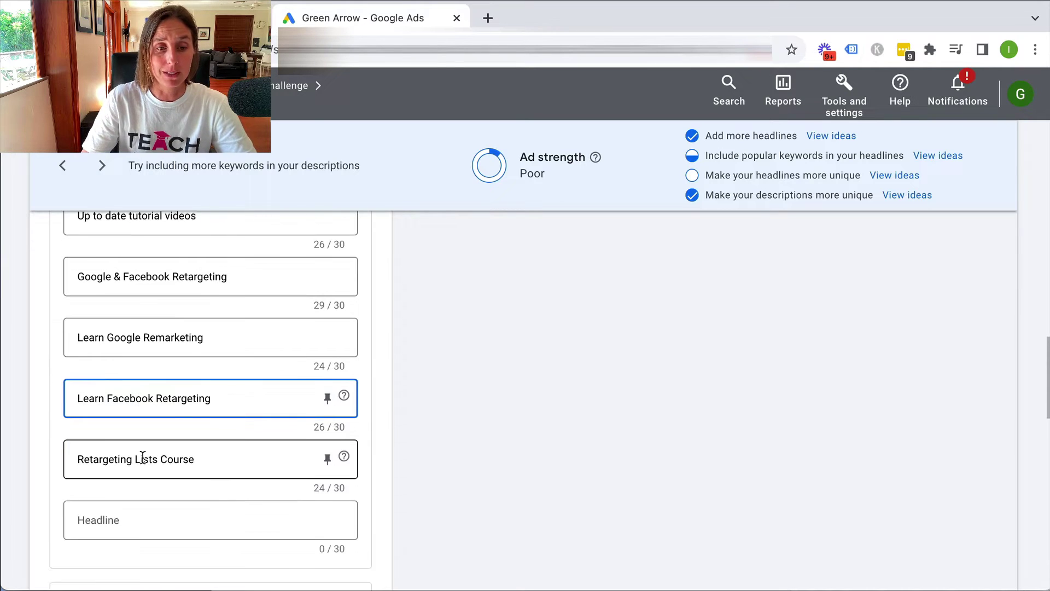
pyautogui.scroll(2, 142, 457)
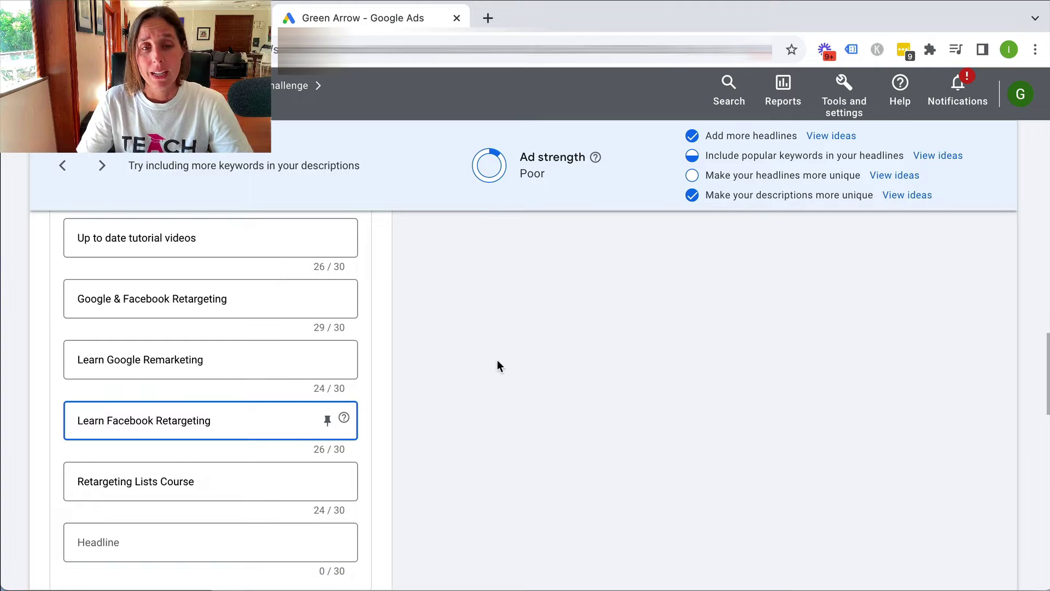
pyautogui.scroll(1, 497, 362)
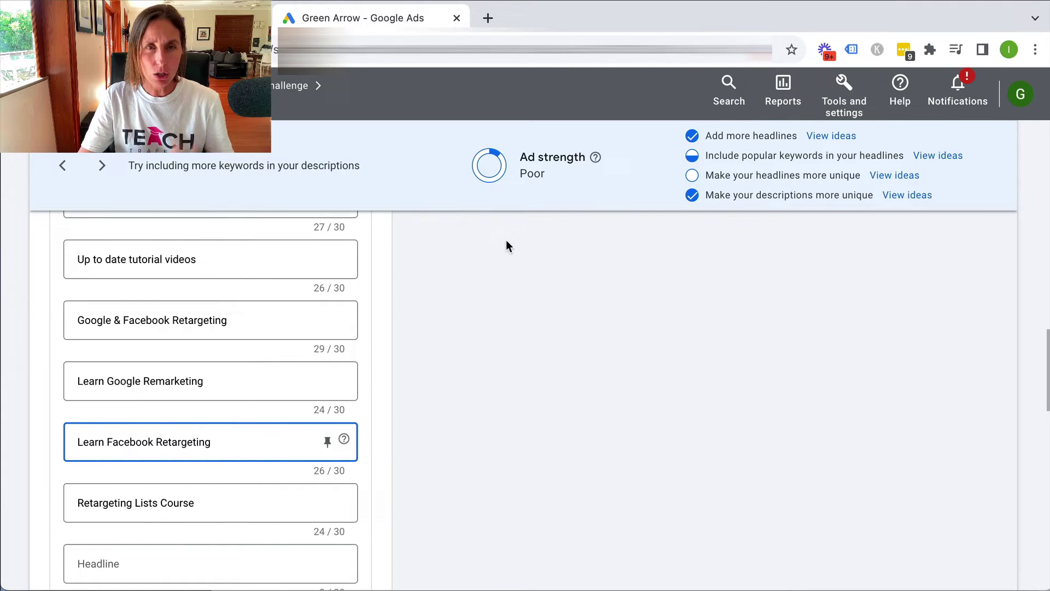
pyautogui.scroll(15, 507, 238)
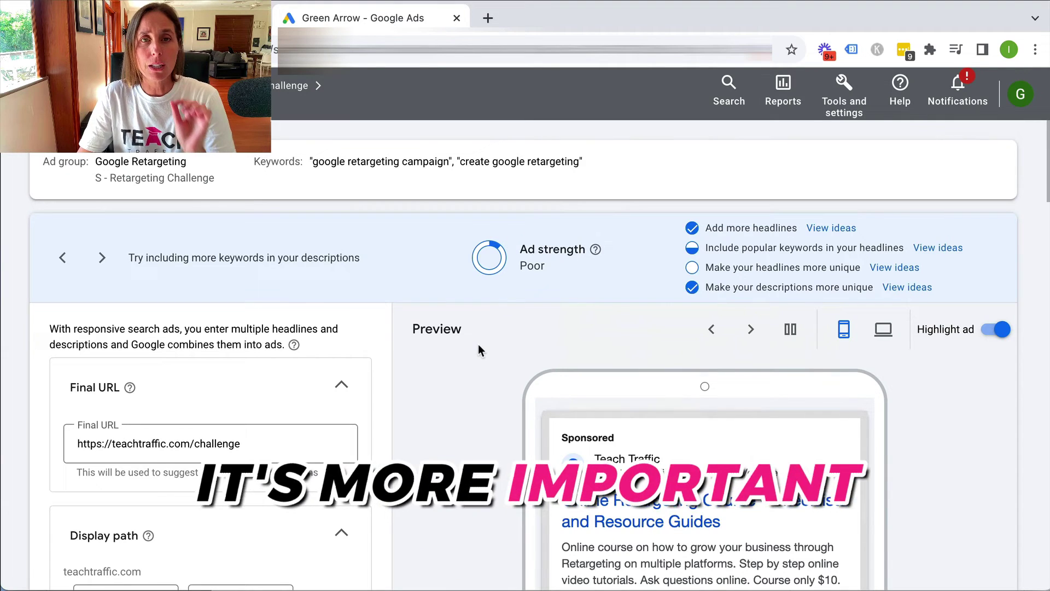
pyautogui.scroll(-1, 478, 350)
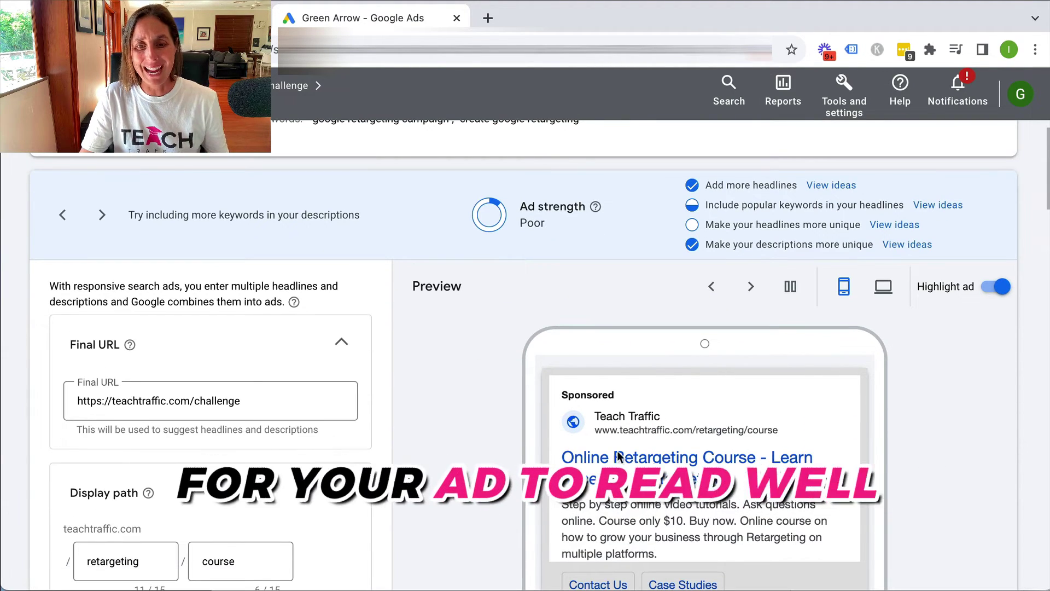